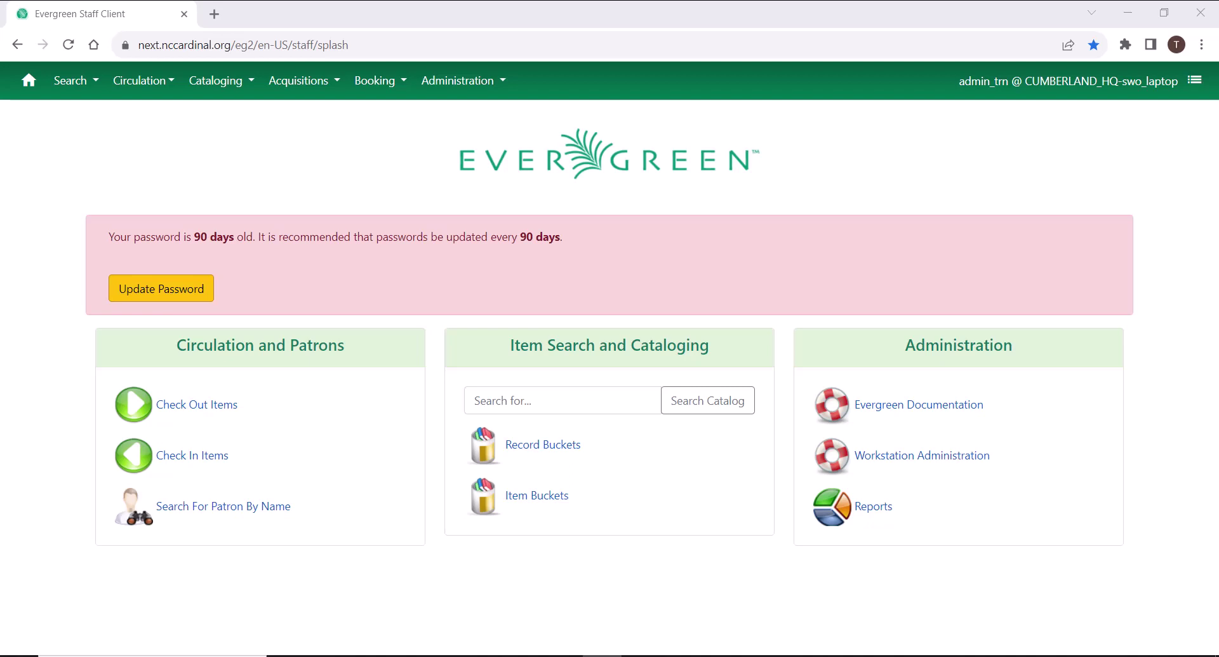
- Open the MARC order records upload form and start a 3.11Training template with provider B&T AV (STANLY) and purchase order creation enabled
{"action": "left_click", "coordinate": [298, 80]}
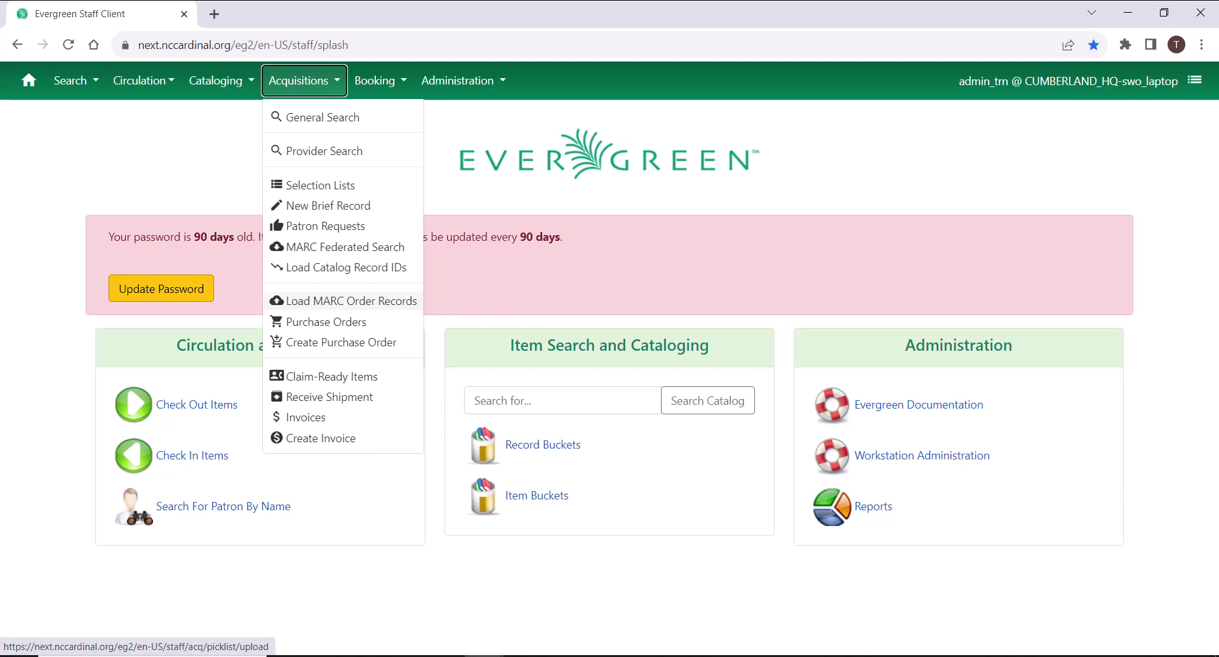
{"action": "left_click", "coordinate": [351, 301]}
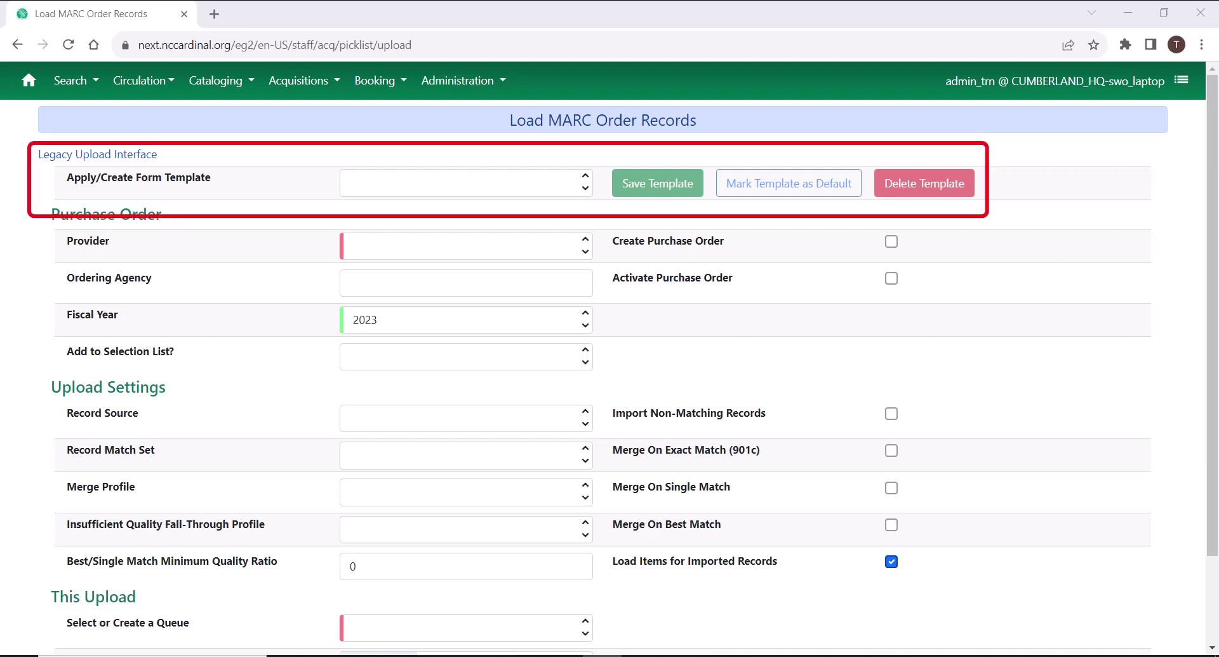
{"action": "left_click", "coordinate": [467, 183]}
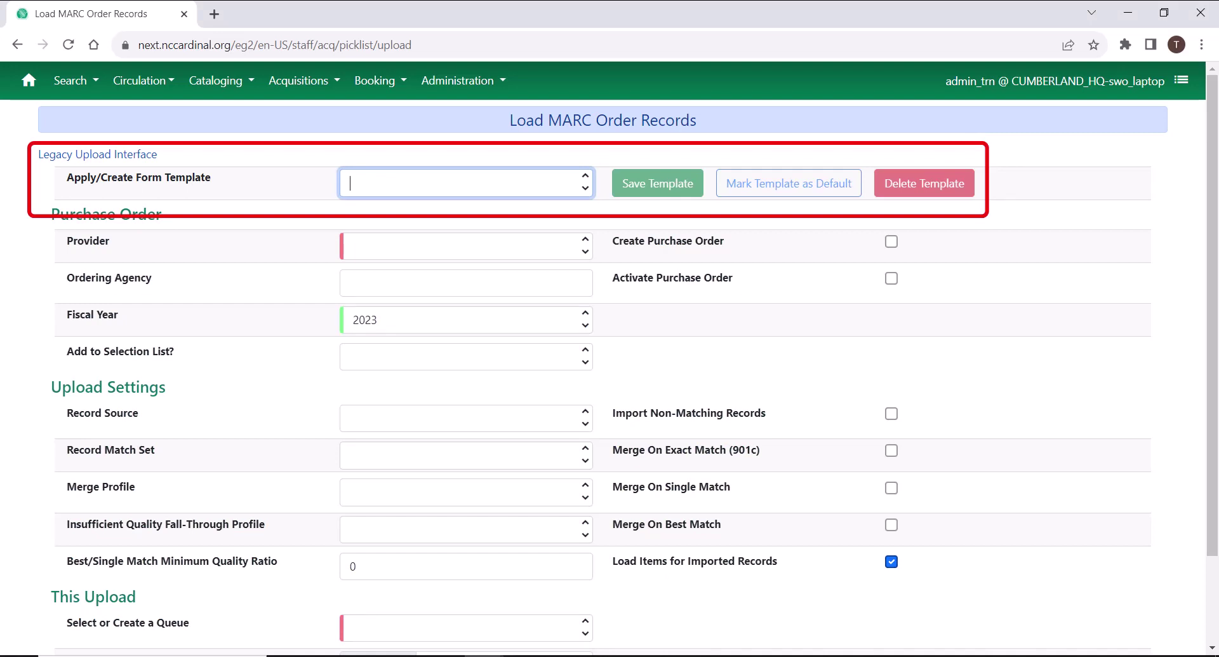
{"action": "type", "text": "3.11Training"}
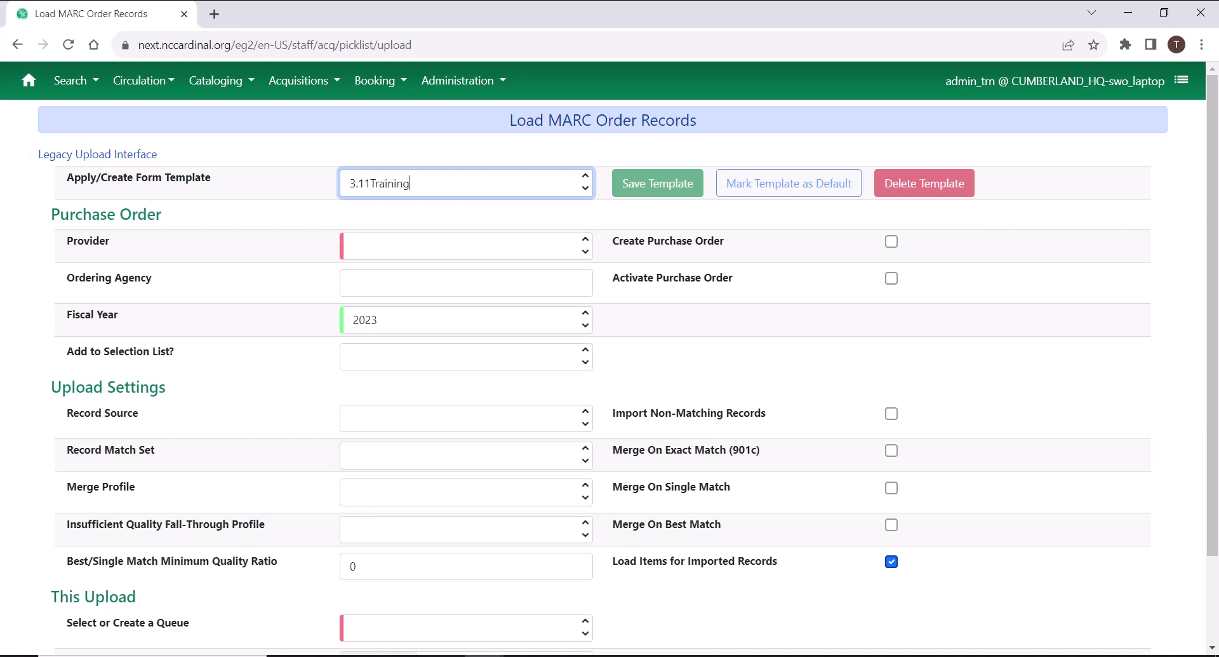
{"action": "key", "text": "Tab"}
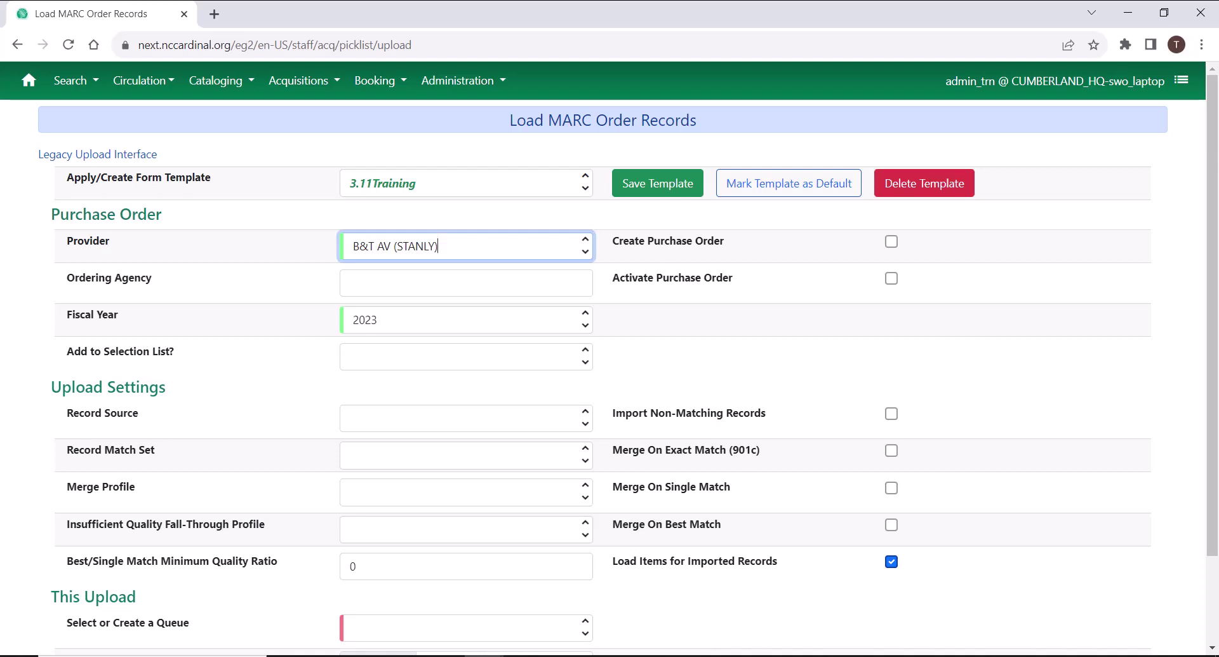
{"action": "left_click", "coordinate": [891, 241]}
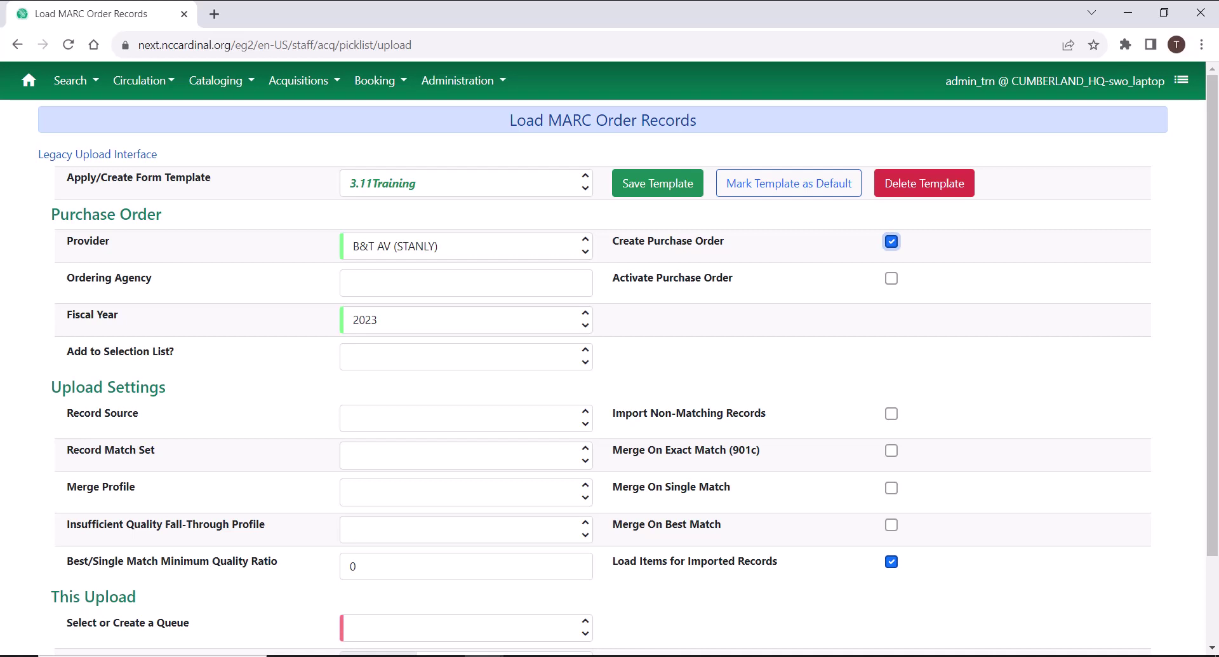
- Set the record source to System Local, the record match set to Cardinal match, and the merge profile to Match-Only Merge
{"action": "scroll", "coordinate": [610, 365], "scroll_direction": "down", "scroll_amount": 2}
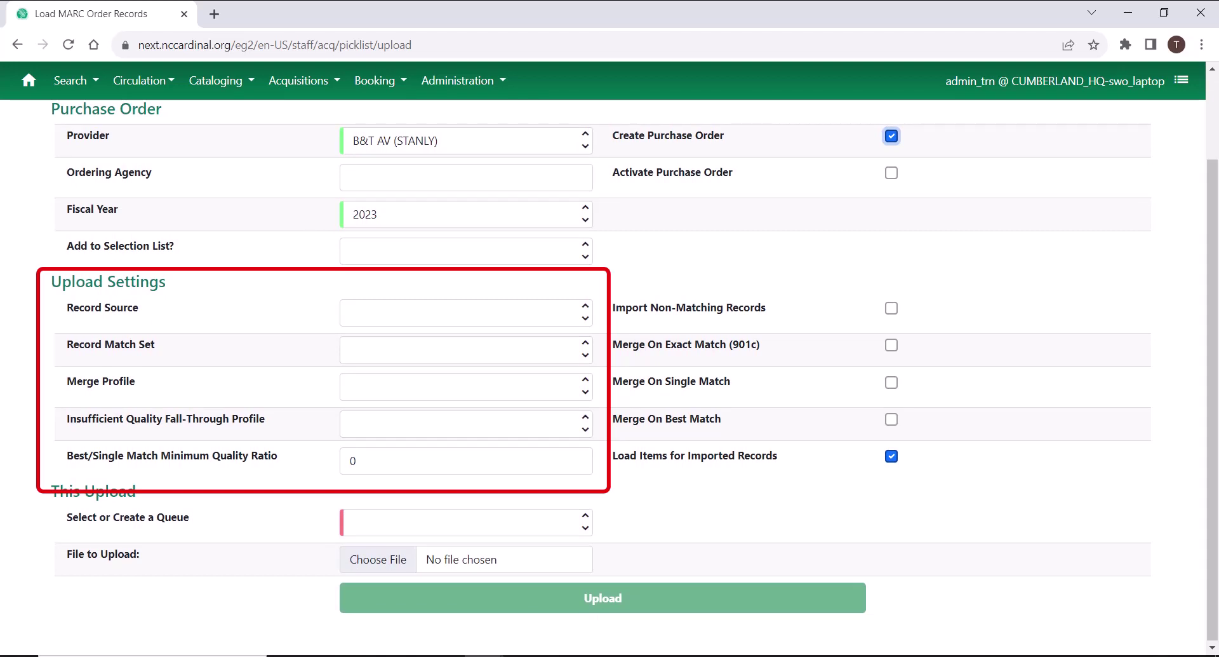
{"action": "left_click", "coordinate": [457, 311]}
{"action": "key", "text": "Down"}
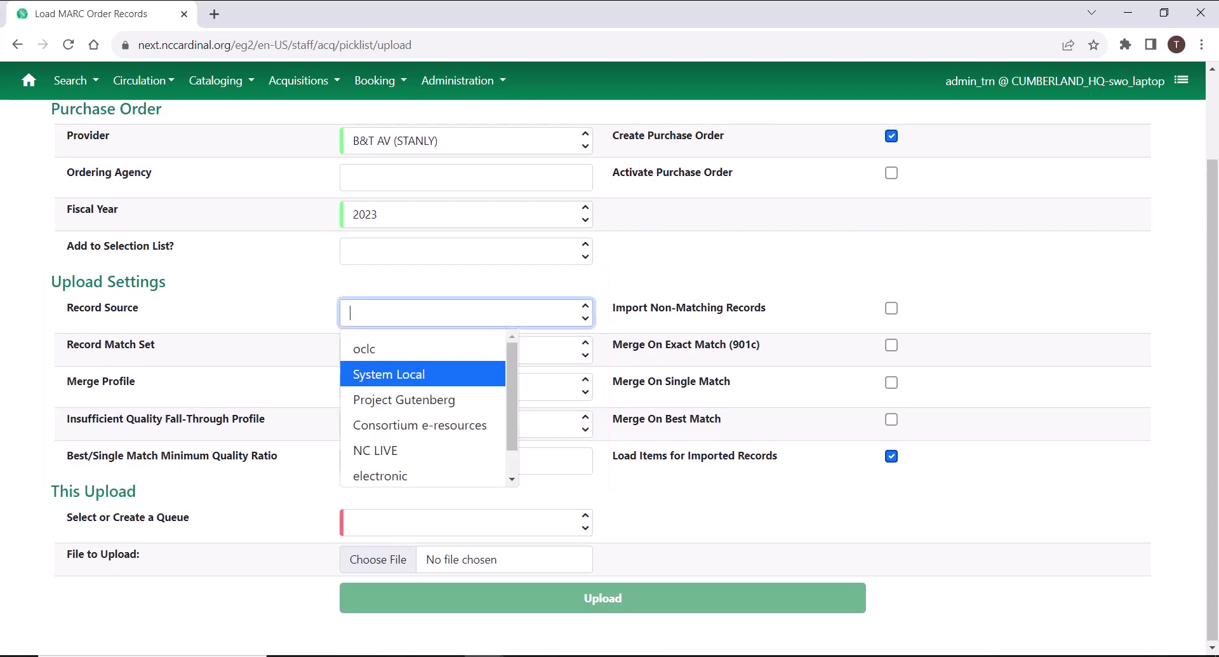
{"action": "key", "text": "Return"}
{"action": "key", "text": "Tab"}
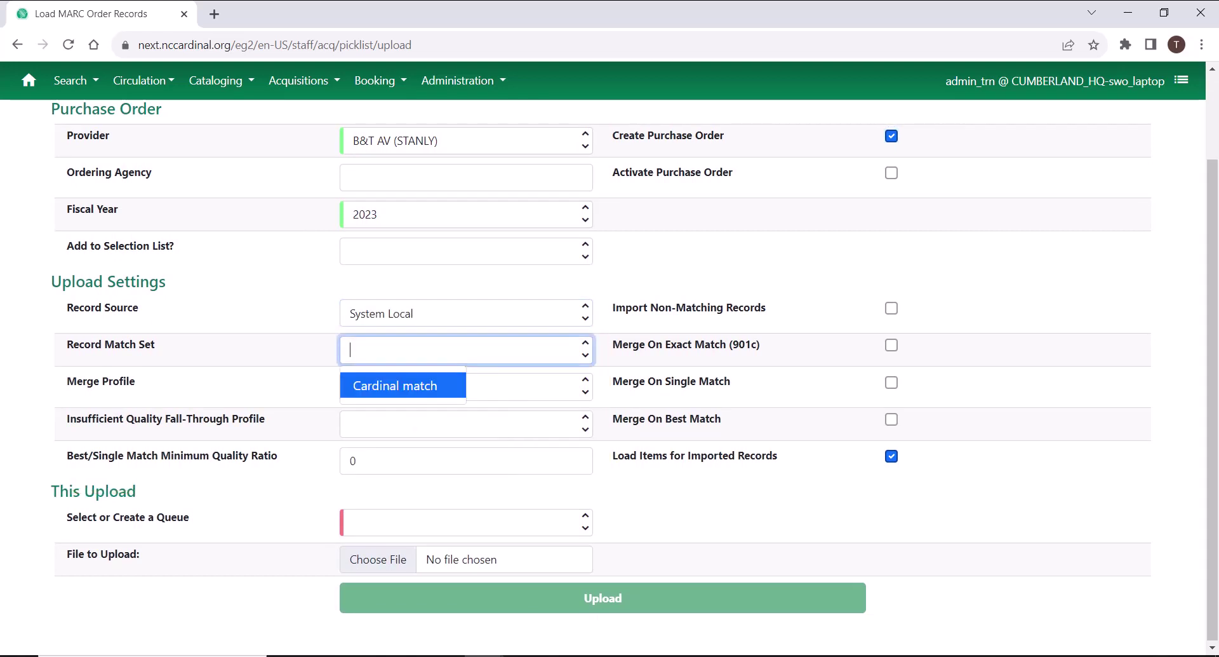
{"action": "key", "text": "Return"}
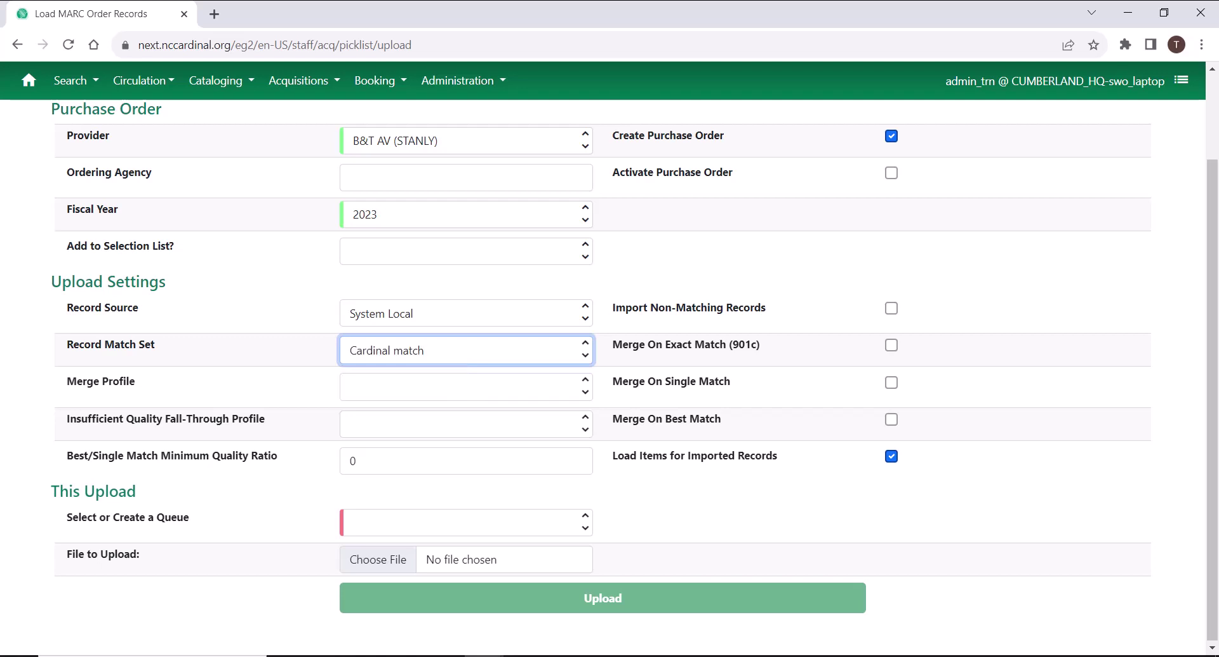
{"action": "key", "text": "Tab"}
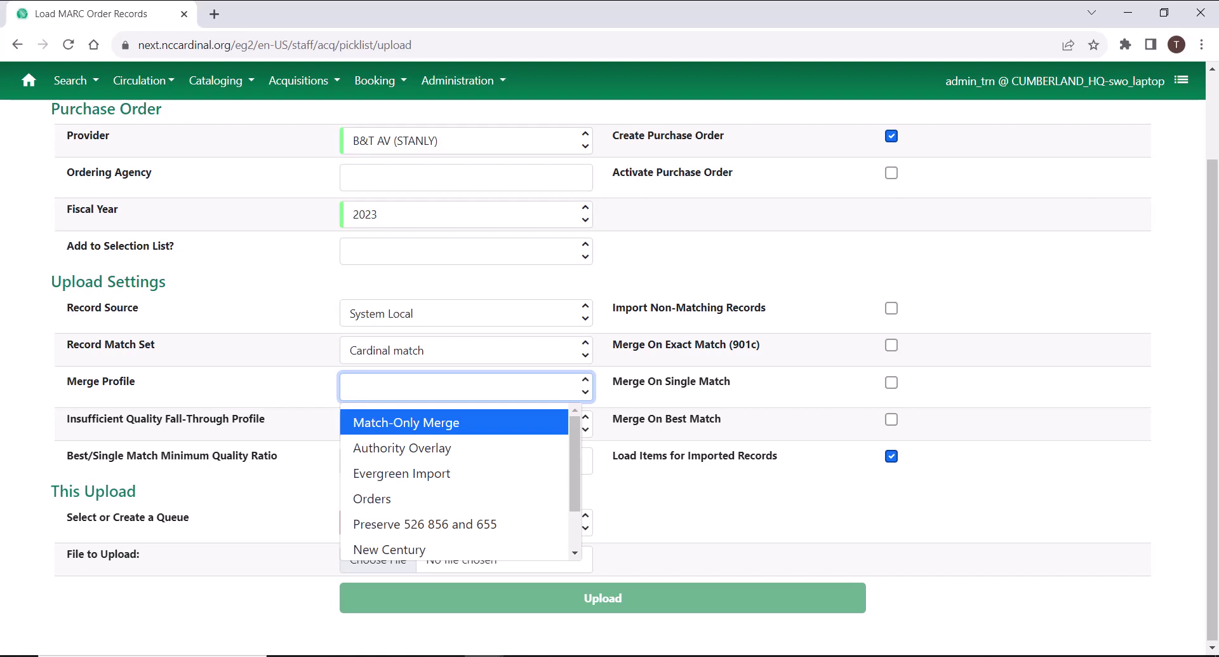
{"action": "key", "text": "Return"}
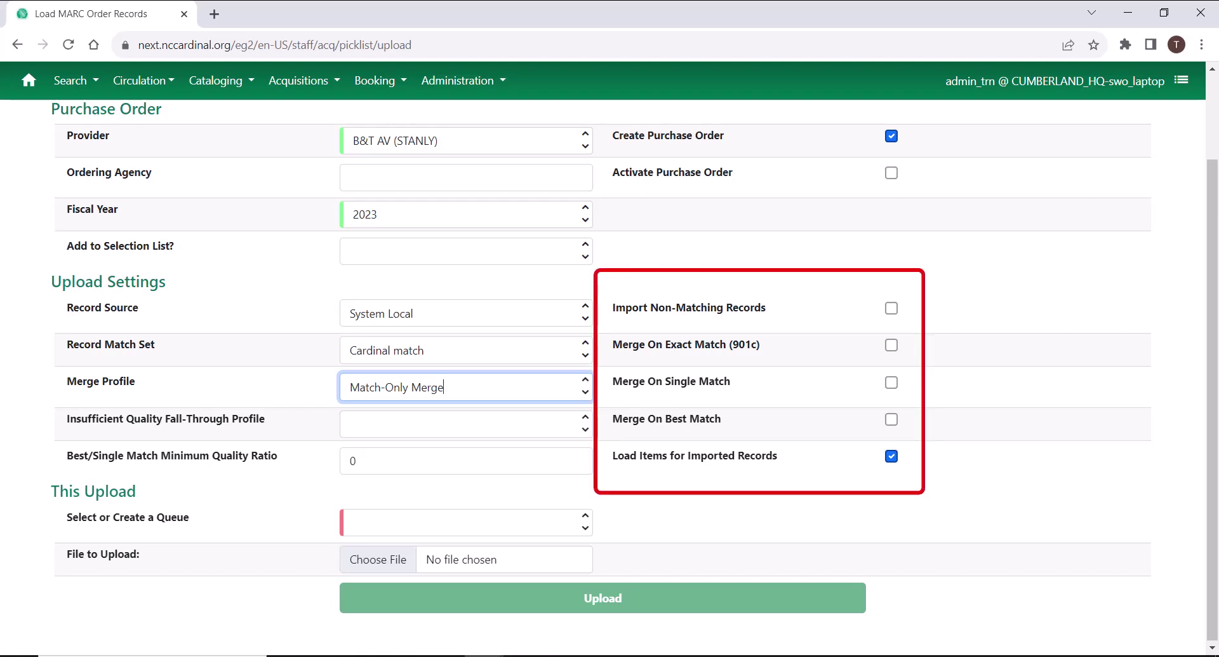
- Enable importing non-matching records and merging on best match, and save the form template
{"action": "left_click", "coordinate": [892, 308]}
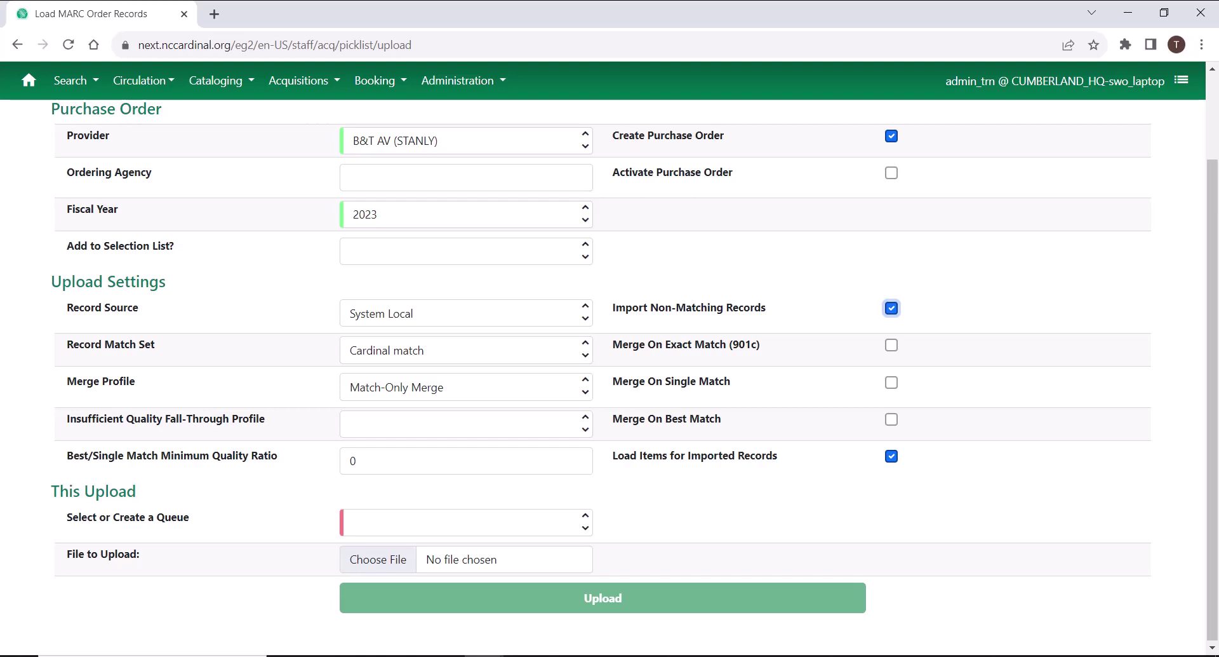
{"action": "left_click", "coordinate": [891, 419]}
{"action": "scroll", "coordinate": [610, 381], "scroll_direction": "up", "scroll_amount": 2}
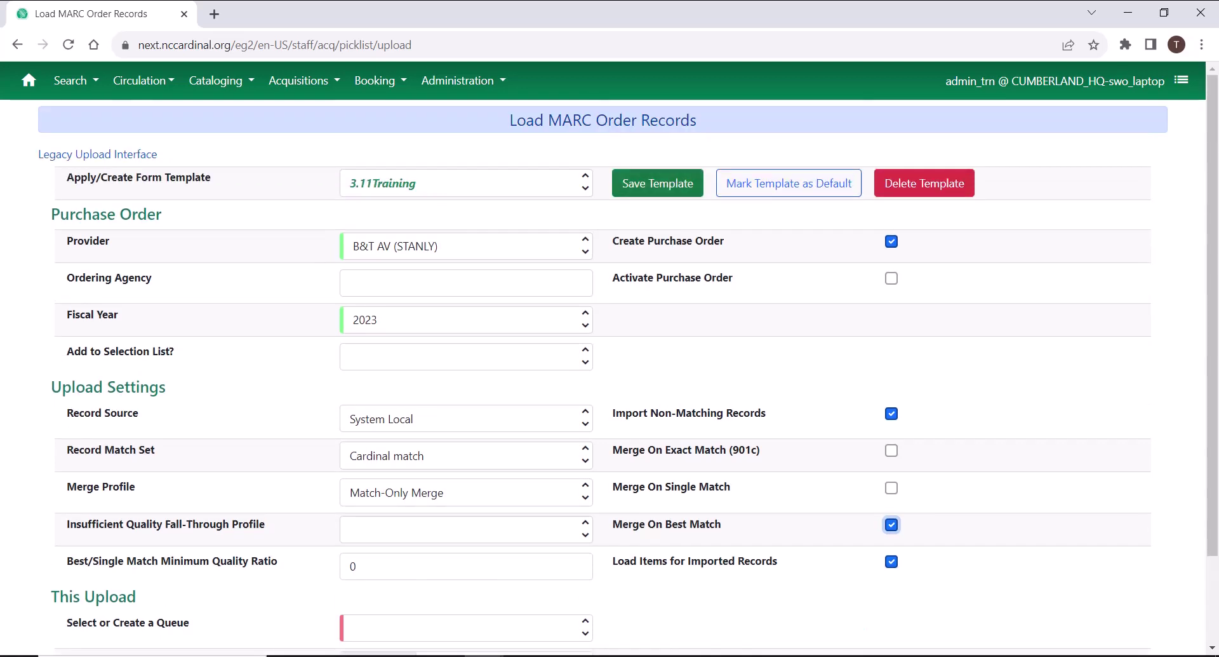
{"action": "left_click", "coordinate": [657, 183]}
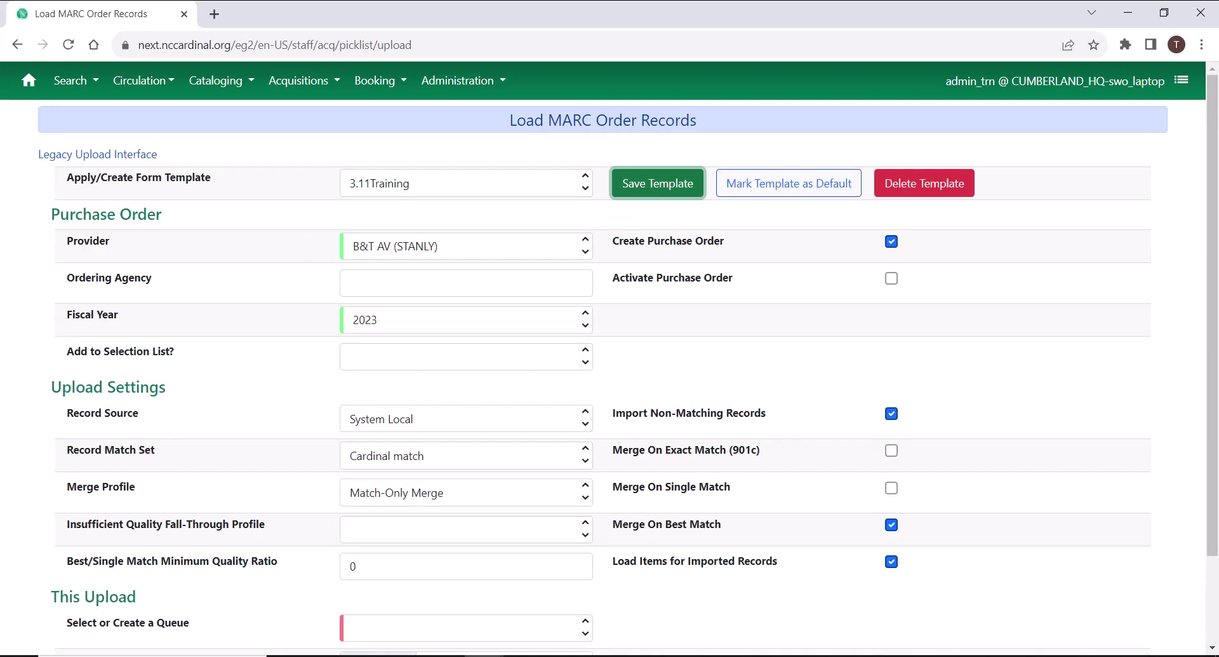
- Create the upload queue 202311Uploads and open the file selection for the upload
{"action": "scroll", "coordinate": [610, 381], "scroll_direction": "down", "scroll_amount": 2}
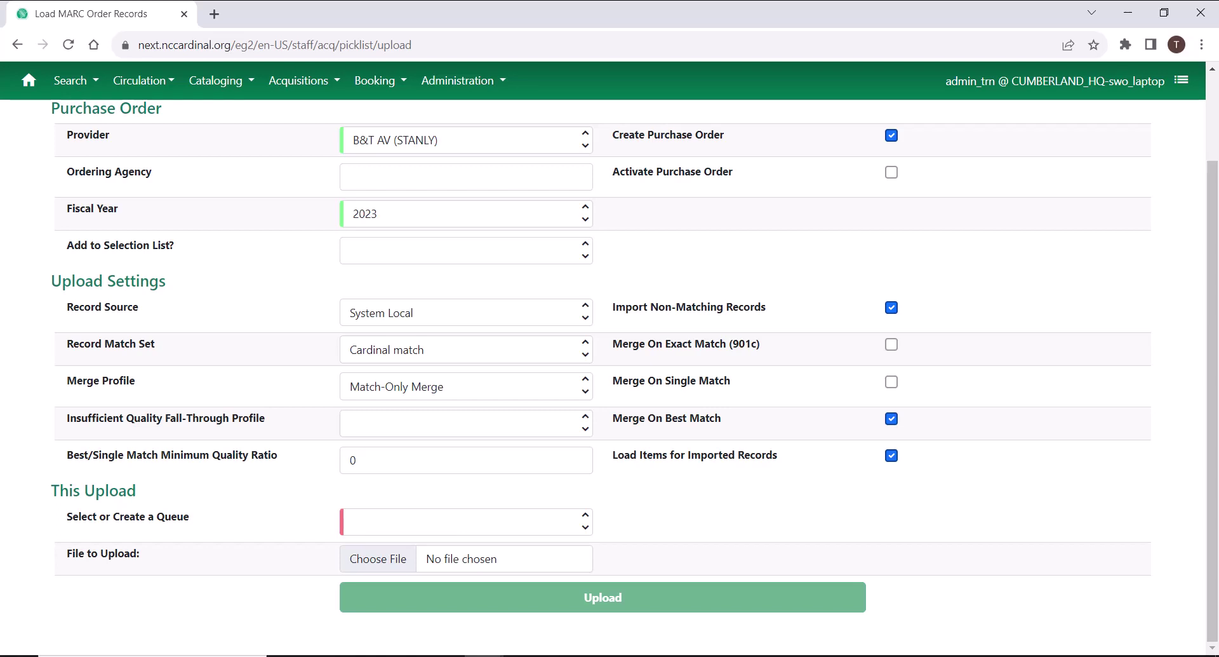
{"action": "left_click", "coordinate": [368, 521]}
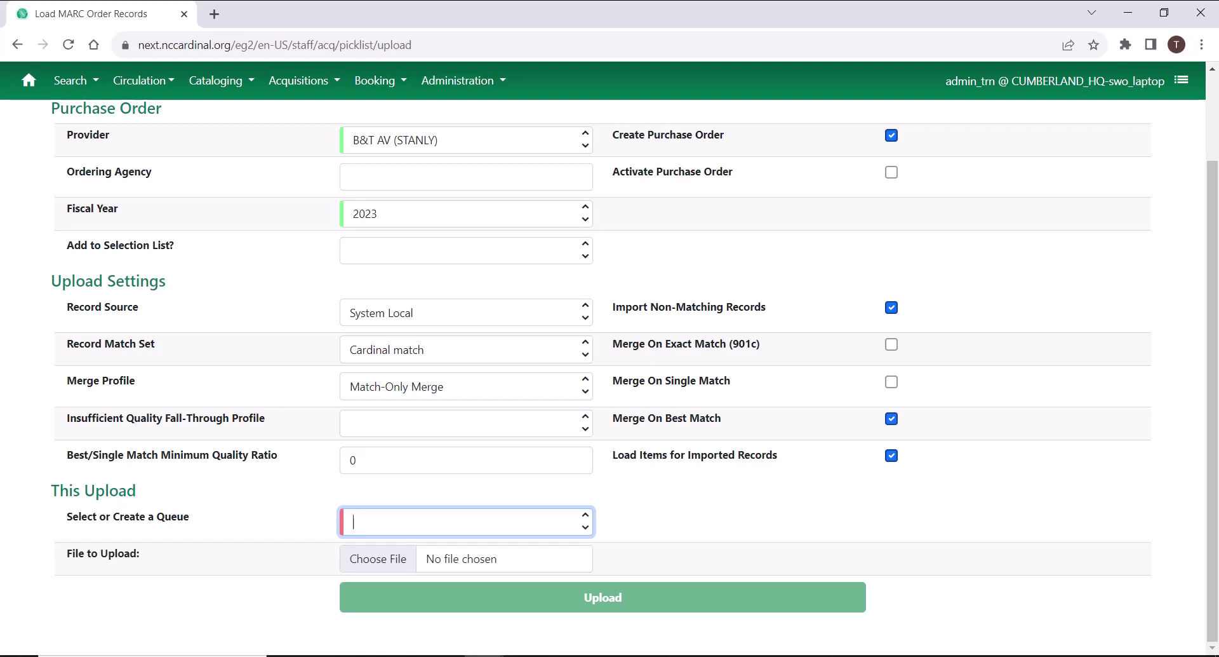
{"action": "type", "text": "202311Uploads"}
{"action": "left_click", "coordinate": [378, 558]}
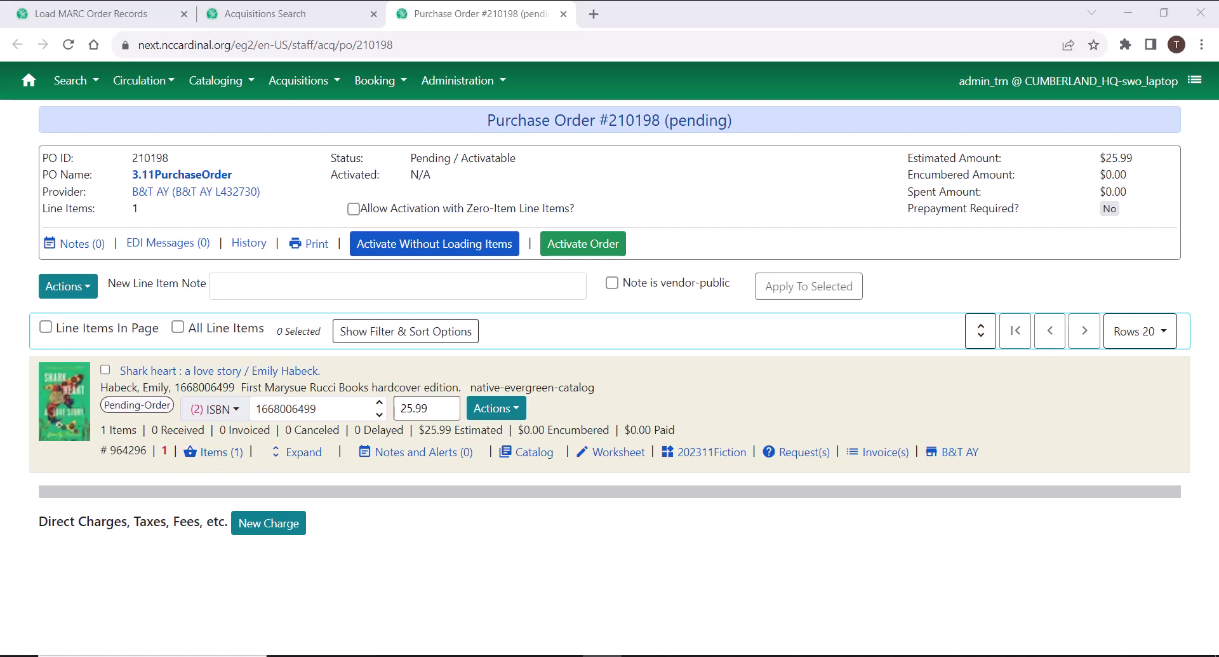
- Expand the Shark heart line item's details and add a new direct charge to the purchase order
{"action": "left_click", "coordinate": [296, 452]}
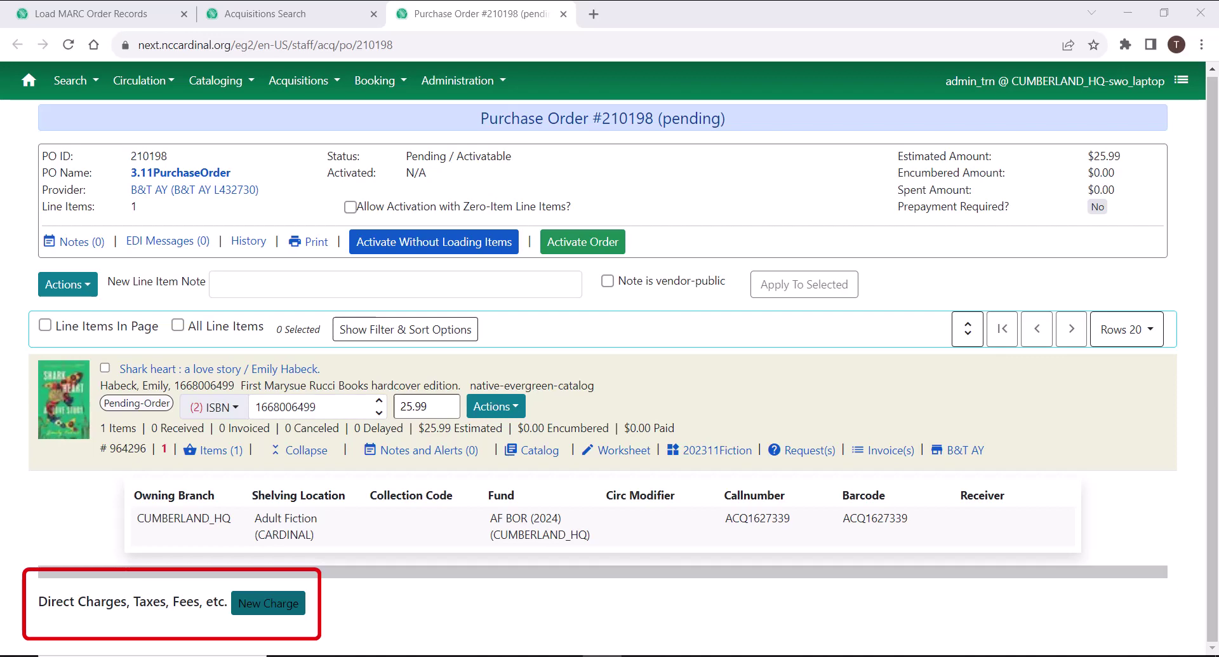
{"action": "left_click", "coordinate": [268, 603]}
{"action": "scroll", "coordinate": [268, 602], "scroll_direction": "down", "scroll_amount": 2}
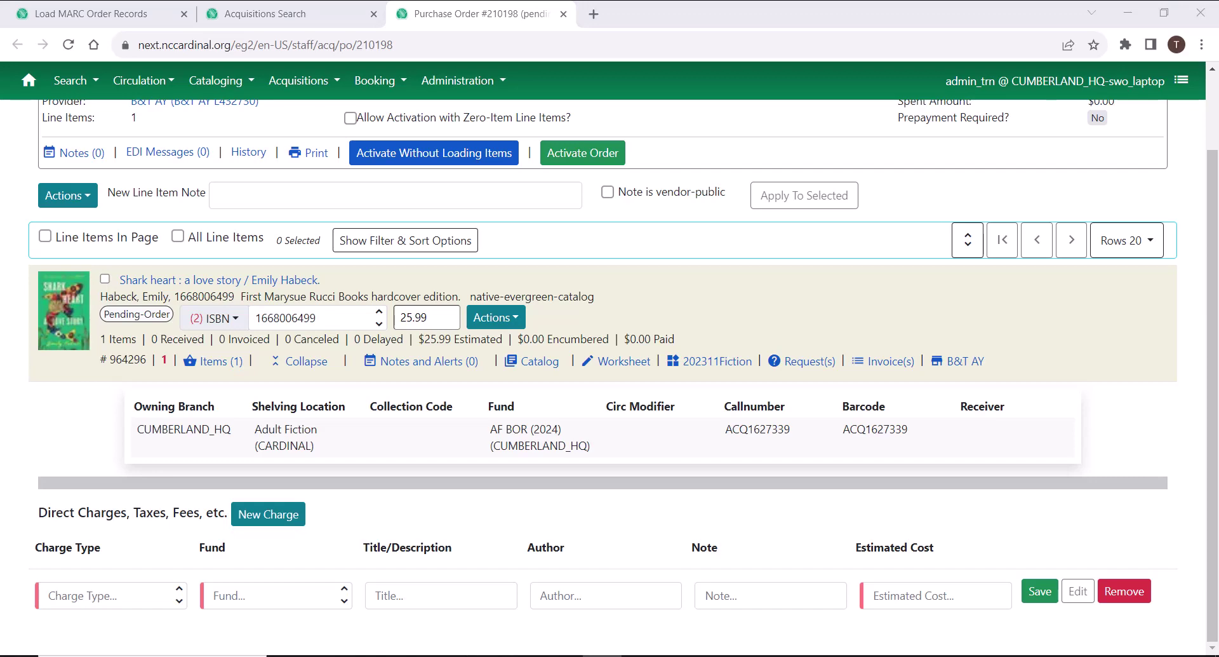
- Set the new charge's type to Processing Fee and its fund to AF BOR (2024) (CUMBERLAND_HQ)
{"action": "left_click", "coordinate": [95, 595]}
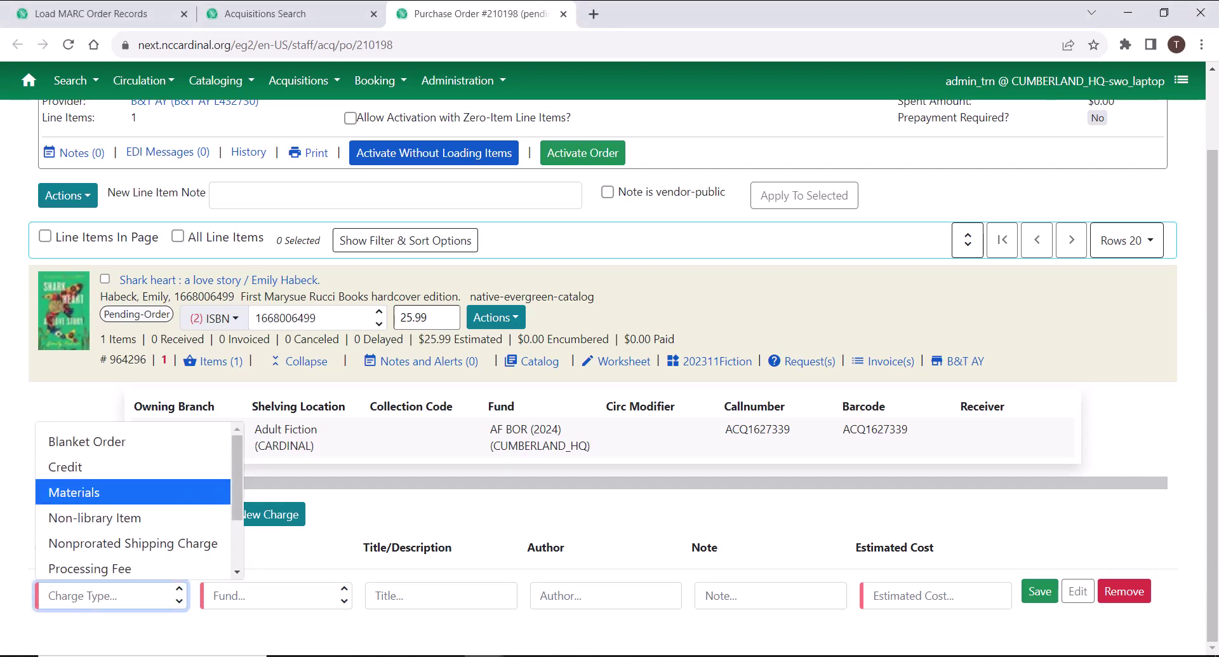
{"action": "key", "text": "Up"}
{"action": "key", "text": "Down"}
{"action": "key", "text": "Down"}
{"action": "key", "text": "Down"}
{"action": "key", "text": "Down"}
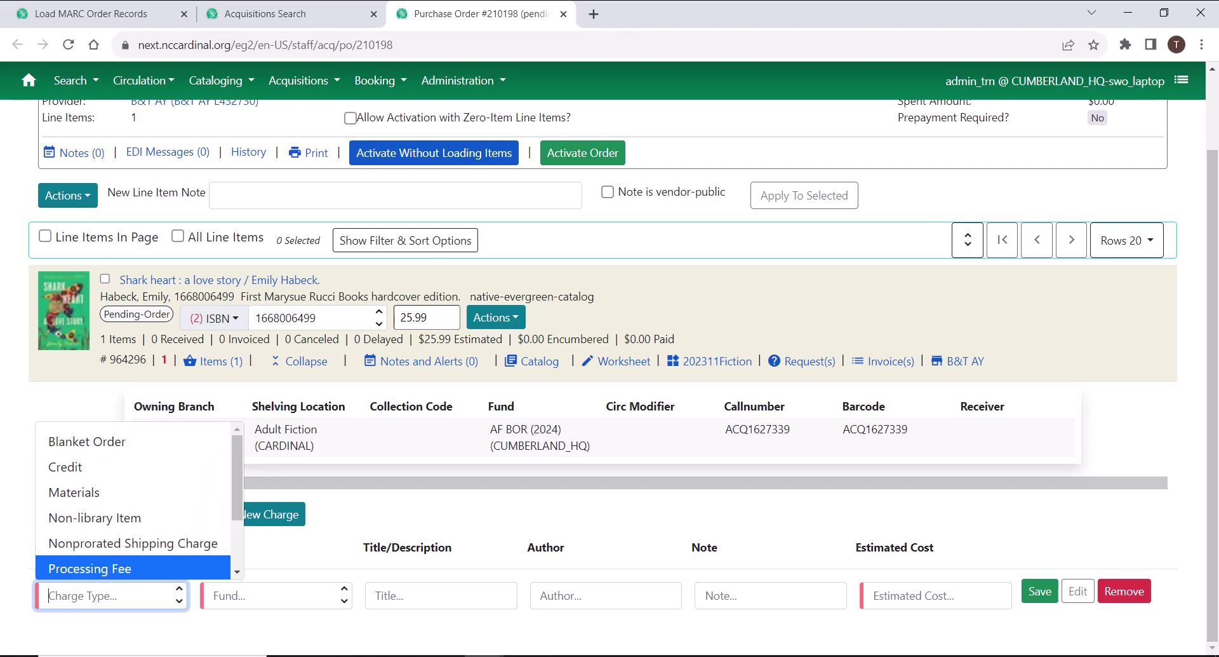
{"action": "key", "text": "Return"}
{"action": "key", "text": "Tab"}
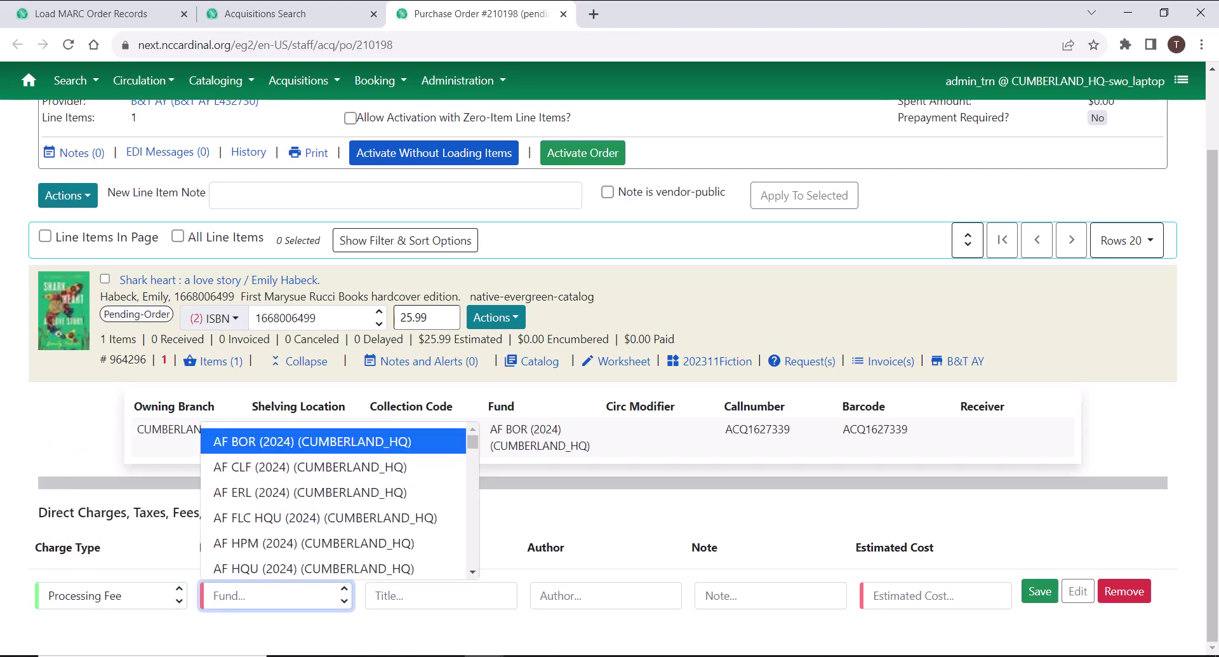
{"action": "key", "text": "Return"}
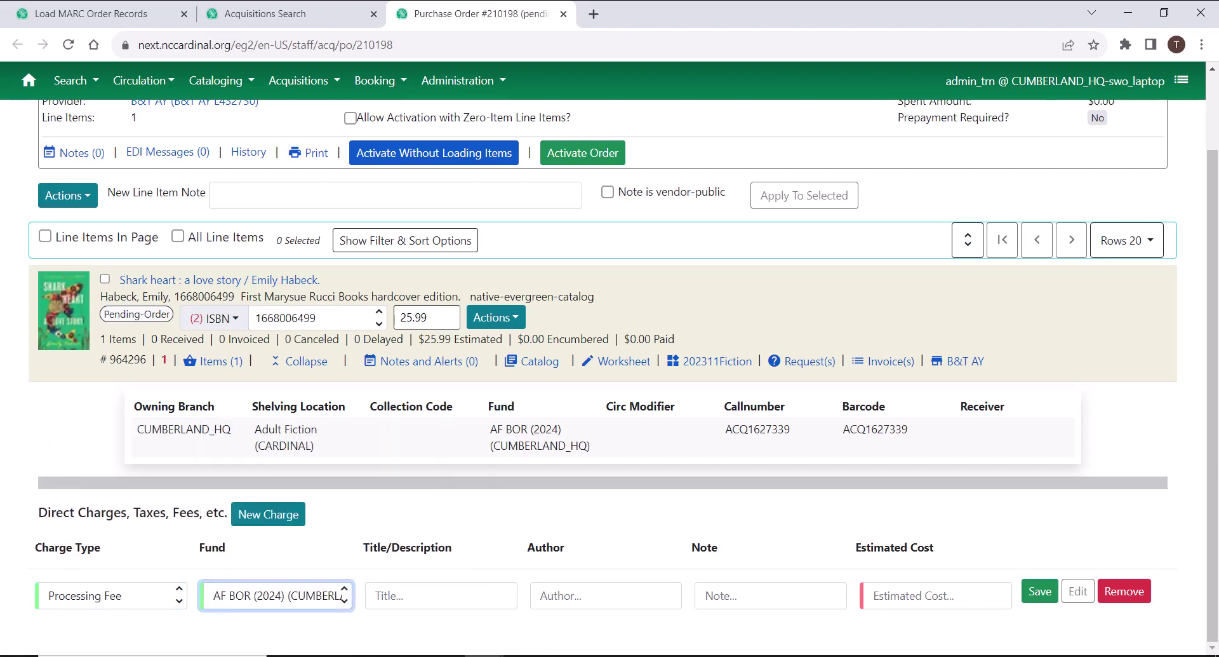
- Describe the charge as "Standard processing fee" with the note "Added to all orders" and an estimated cost of 5.00, and save it
{"action": "key", "text": "Tab"}
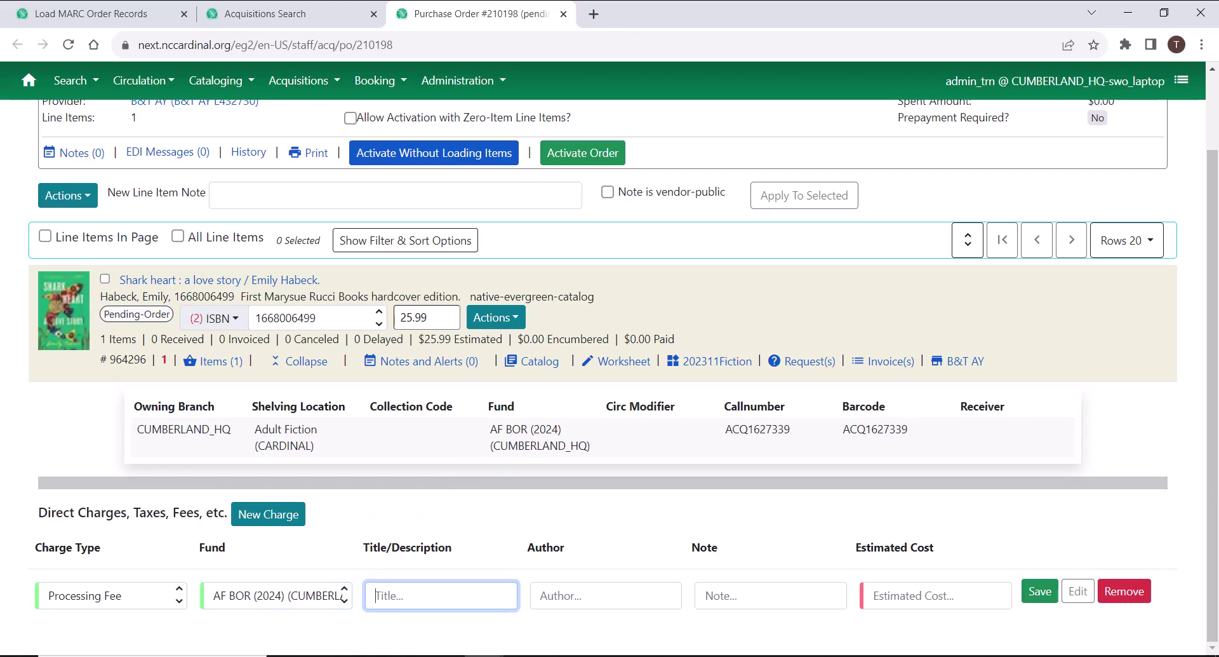
{"action": "type", "text": "Standard processing fee"}
{"action": "key", "text": "Tab"}
{"action": "key", "text": "Tab"}
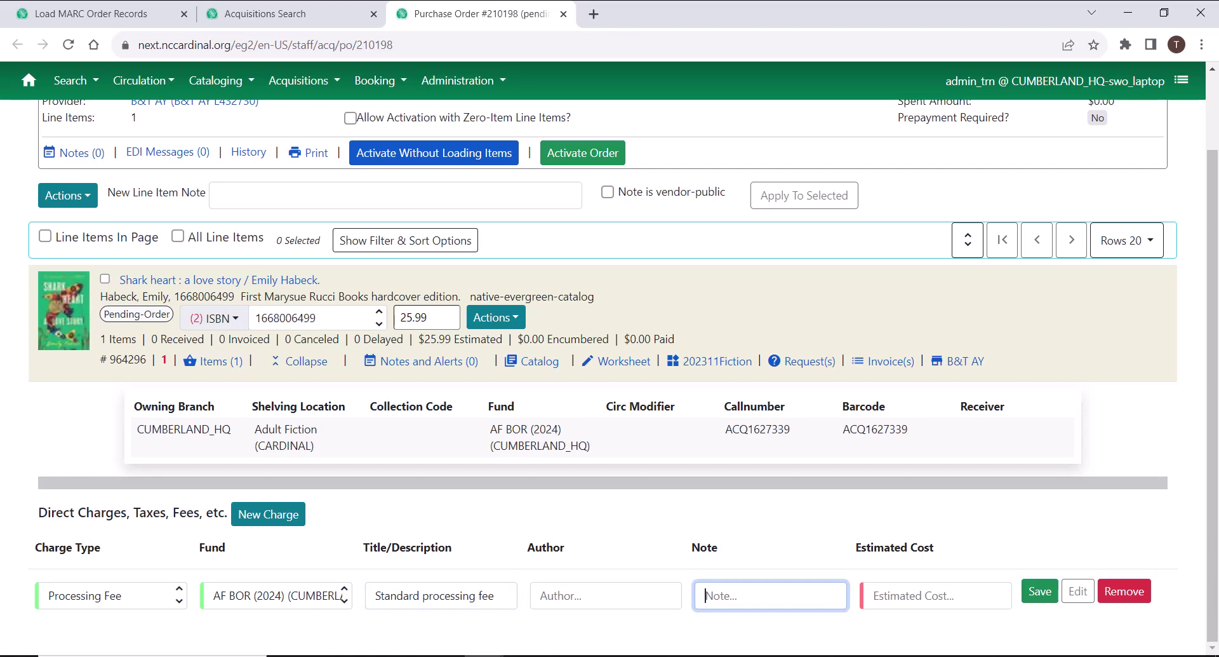
{"action": "type", "text": "Added to all orders"}
{"action": "key", "text": "Tab"}
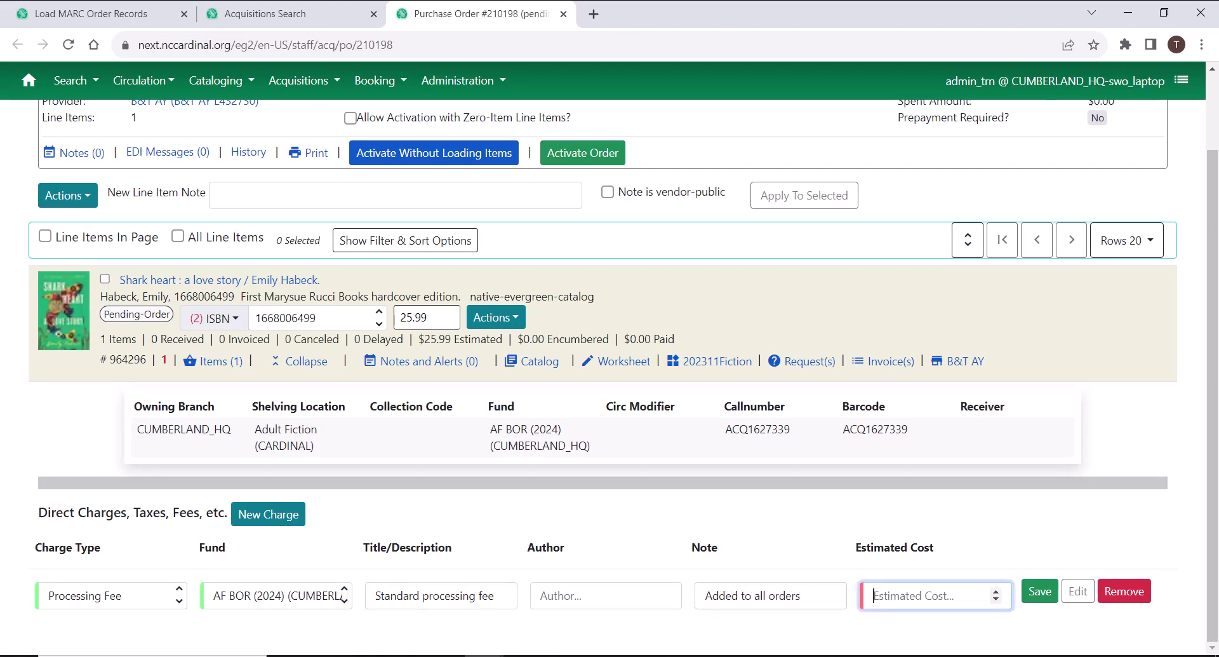
{"action": "type", "text": "5.00"}
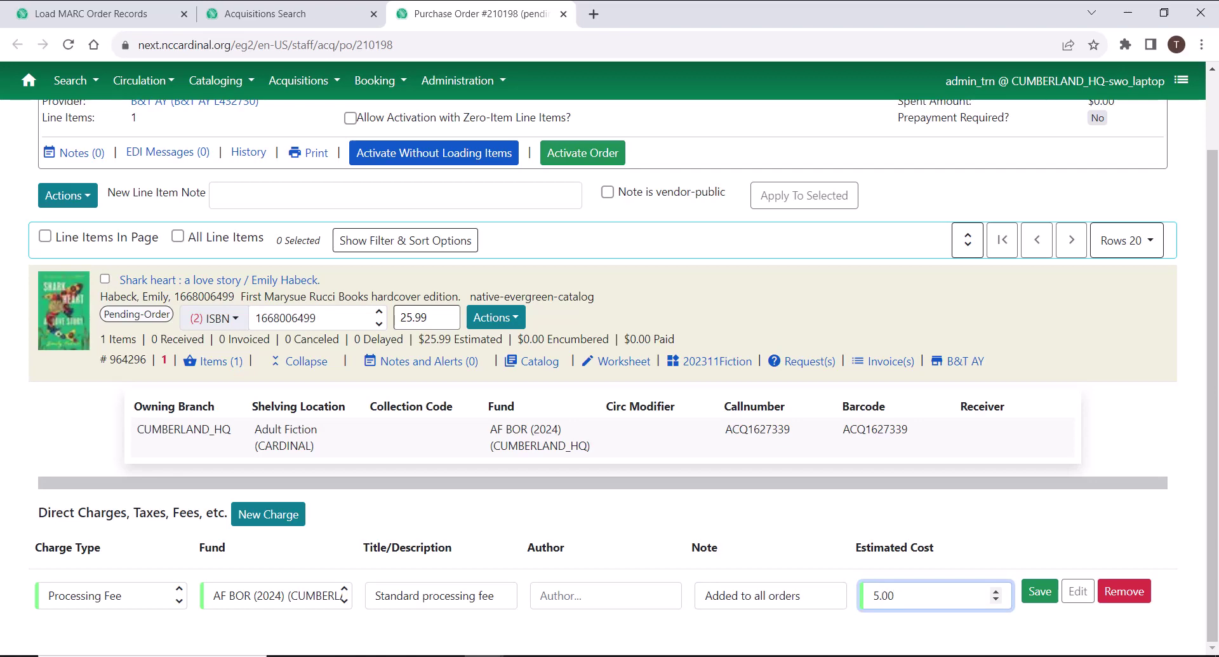
{"action": "left_click", "coordinate": [1040, 591]}
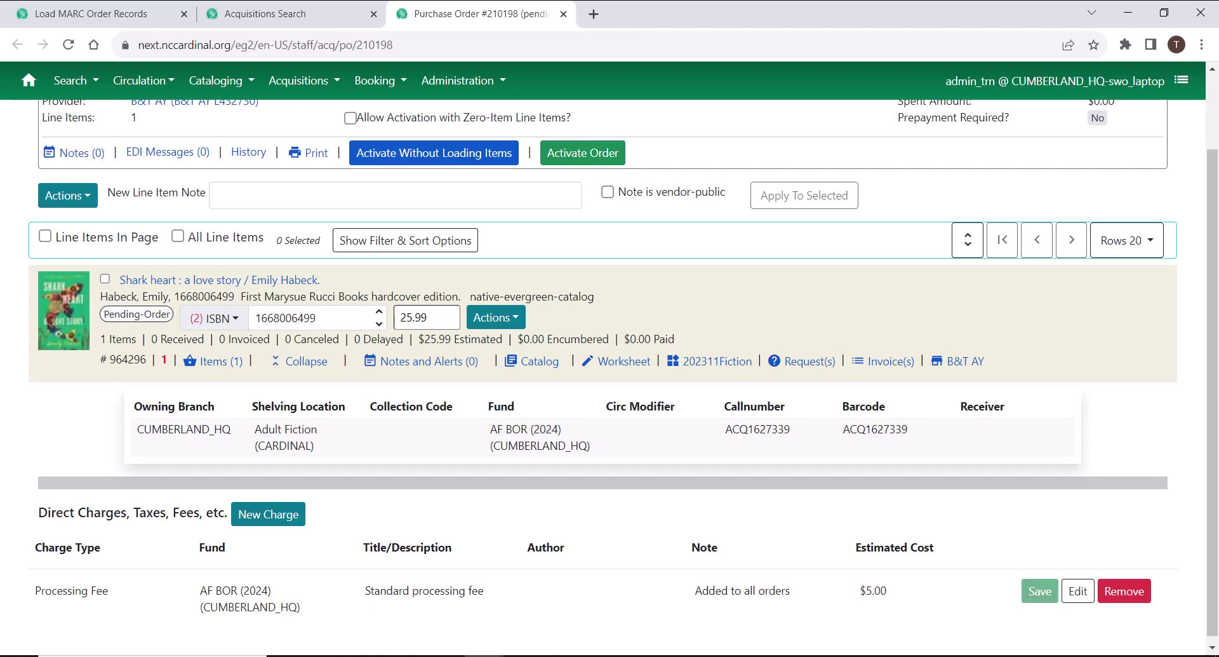
- Check the Shark heart line item's price and activate the purchase order
{"action": "scroll", "coordinate": [603, 318], "scroll_direction": "up", "scroll_amount": 2}
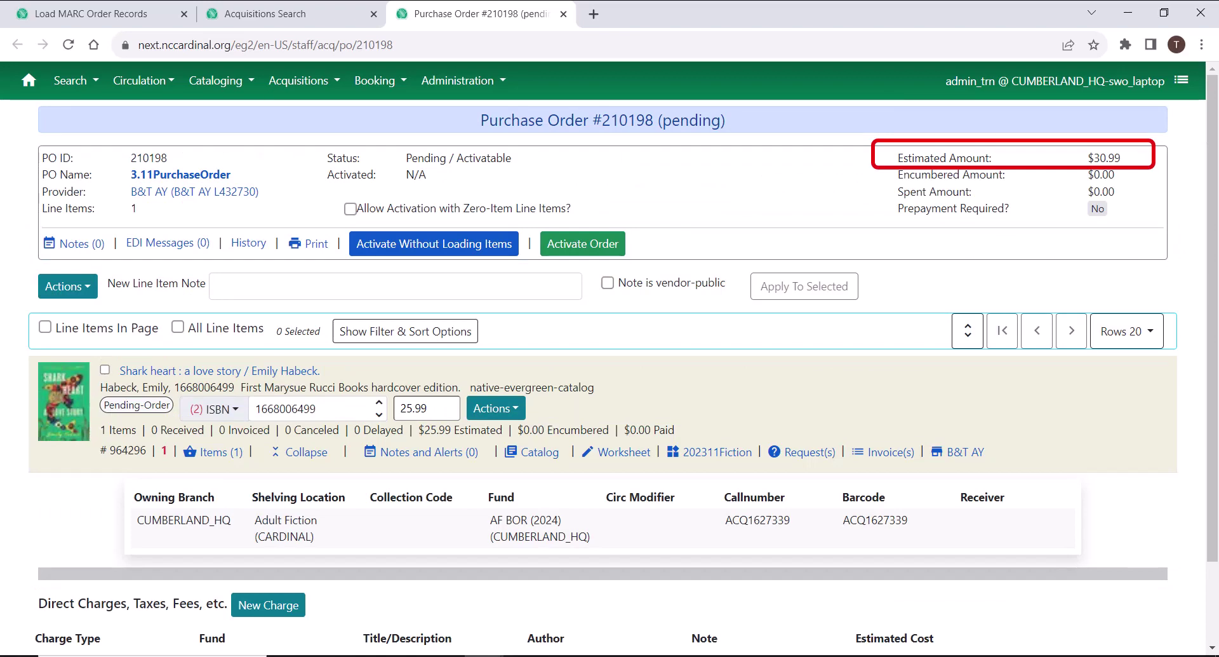
{"action": "left_click", "coordinate": [427, 407]}
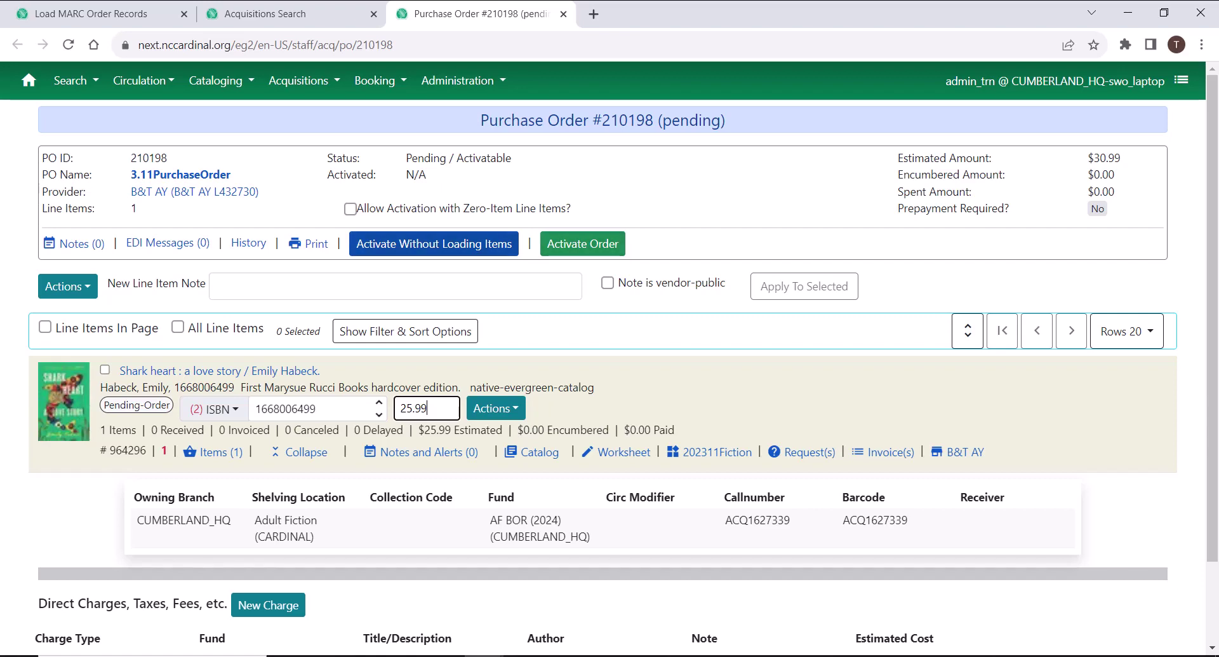
{"action": "left_click", "coordinate": [582, 243]}
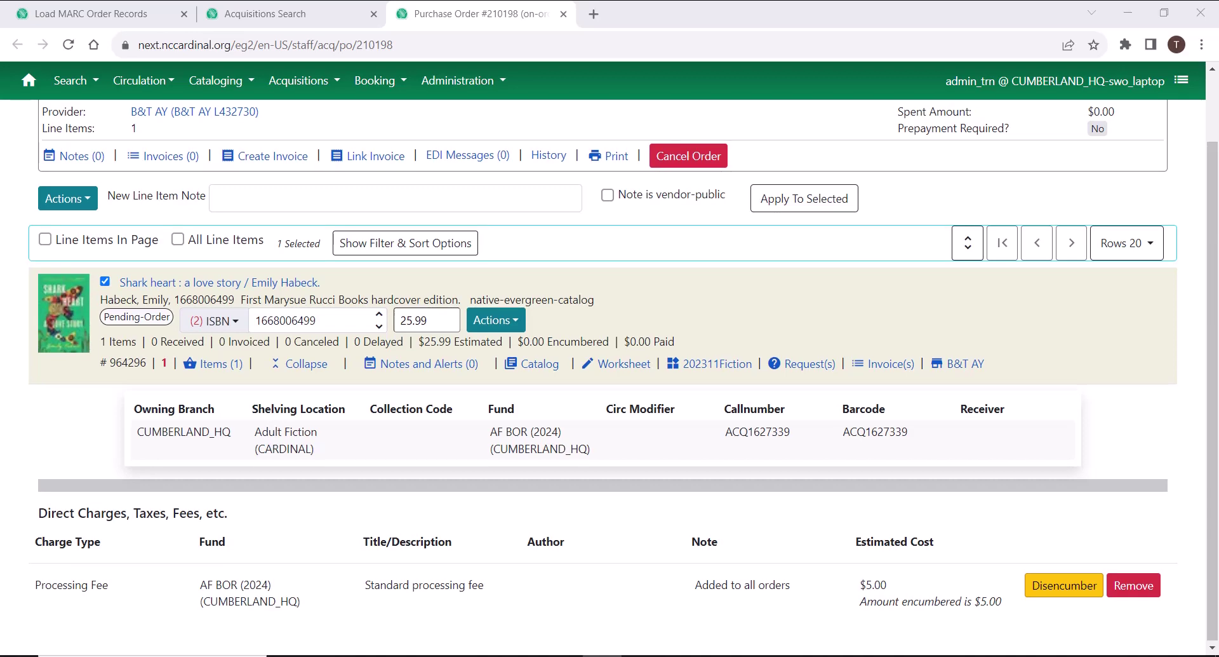
- Mark the selected Shark heart line item on the activated purchase order as received
{"action": "scroll", "coordinate": [604, 318], "scroll_direction": "up", "scroll_amount": 1}
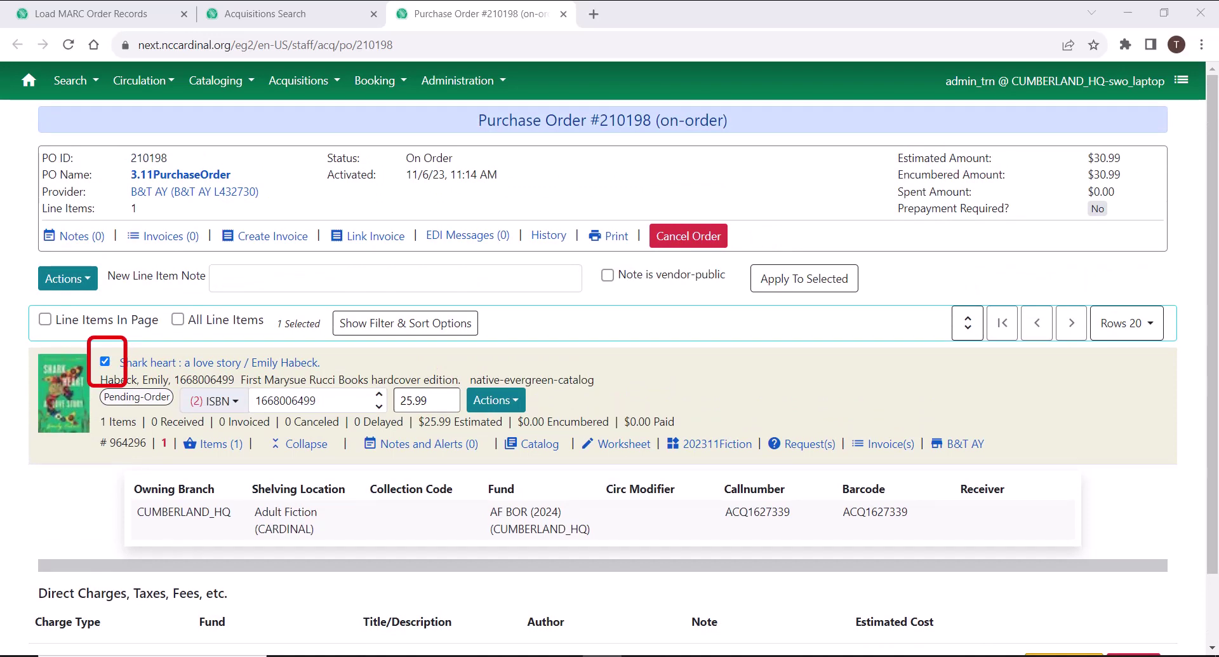
{"action": "left_click", "coordinate": [68, 278]}
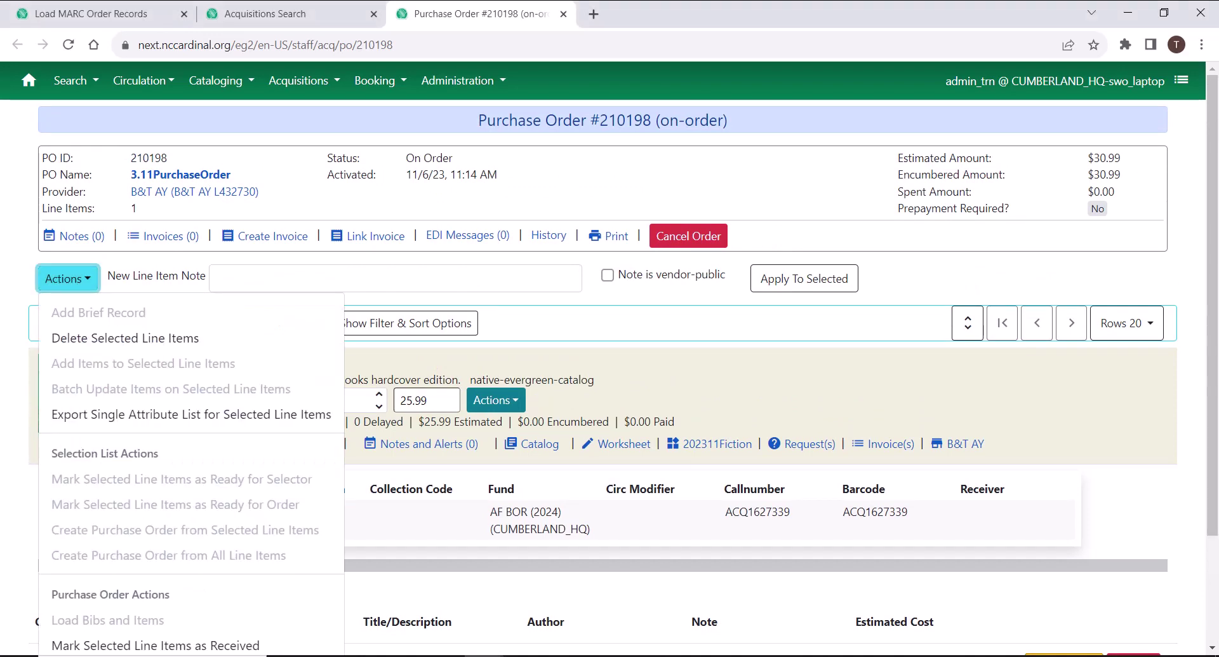
{"action": "scroll", "coordinate": [155, 508], "scroll_direction": "down", "scroll_amount": 2}
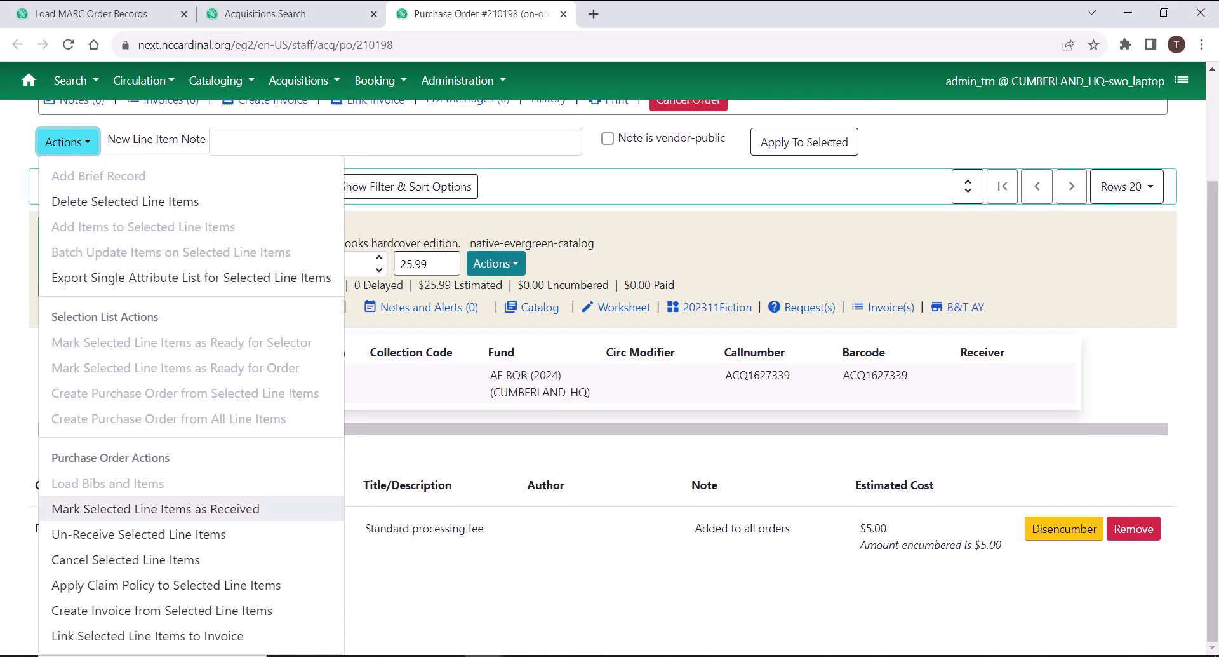
{"action": "left_click", "coordinate": [155, 508]}
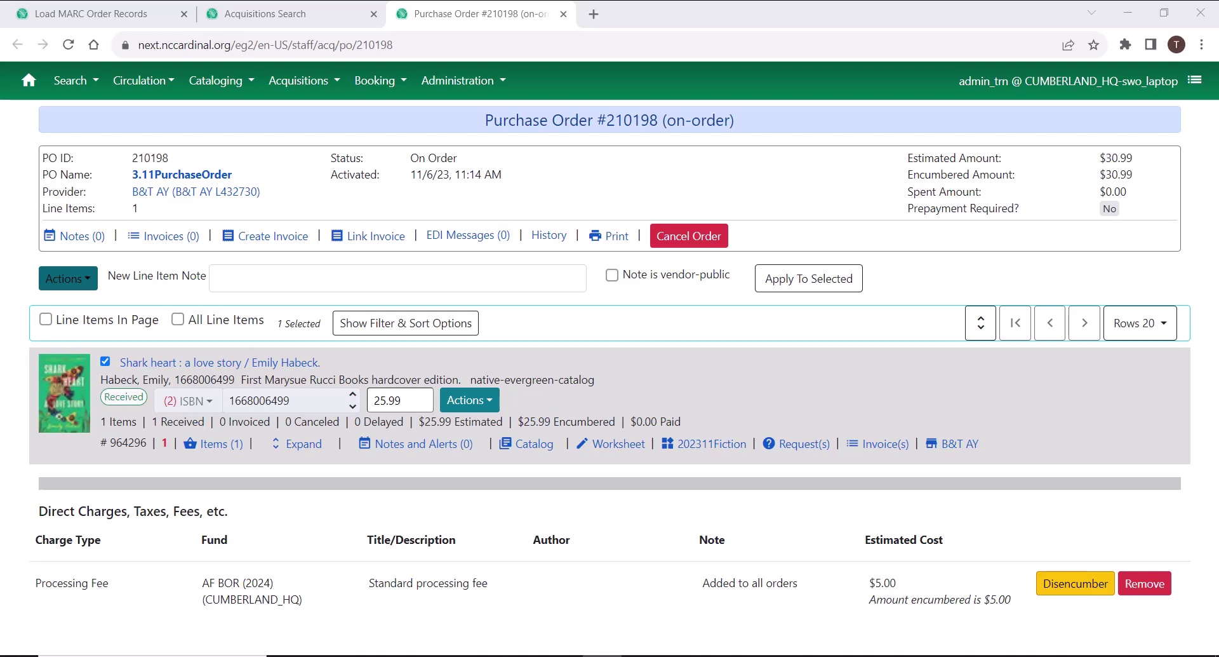
- Open the available actions for the received Shark heart line item and view the purchase order actions
{"action": "left_click", "coordinate": [67, 278]}
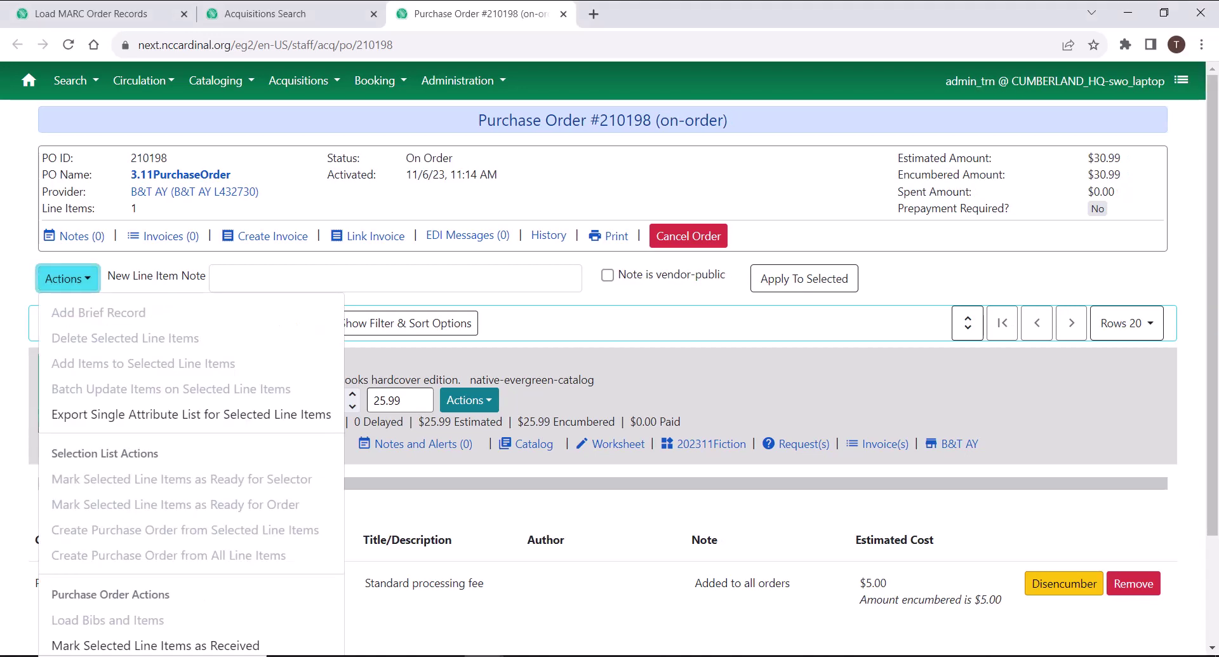
{"action": "scroll", "coordinate": [604, 317], "scroll_direction": "down", "scroll_amount": 2}
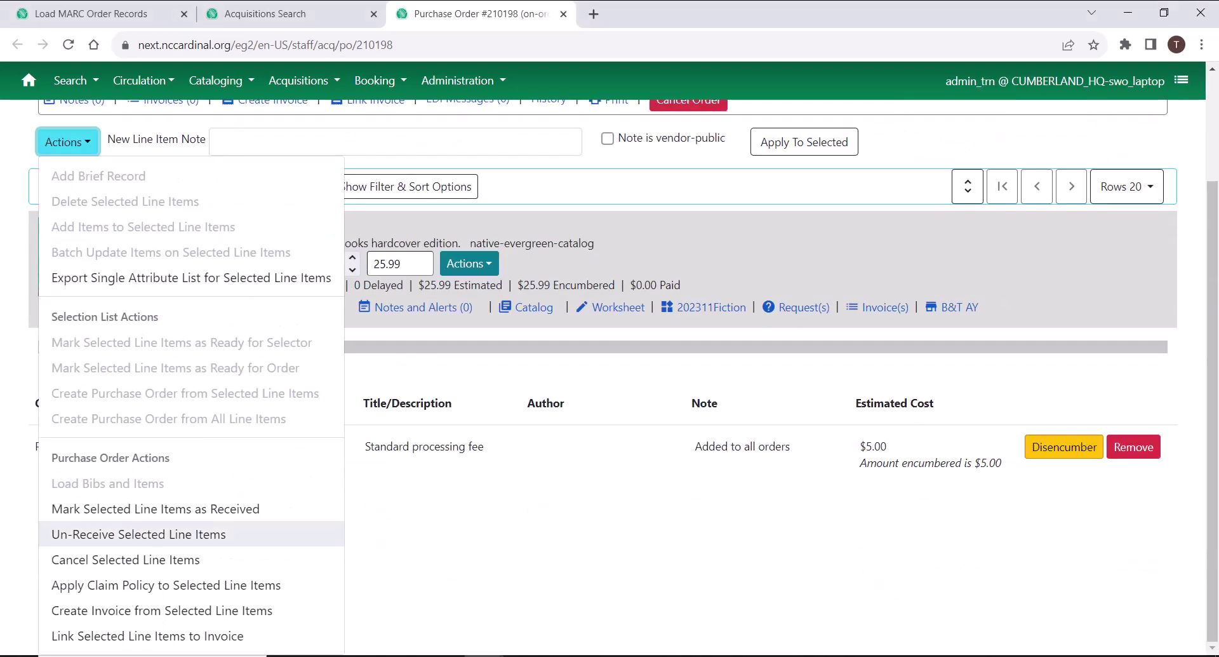